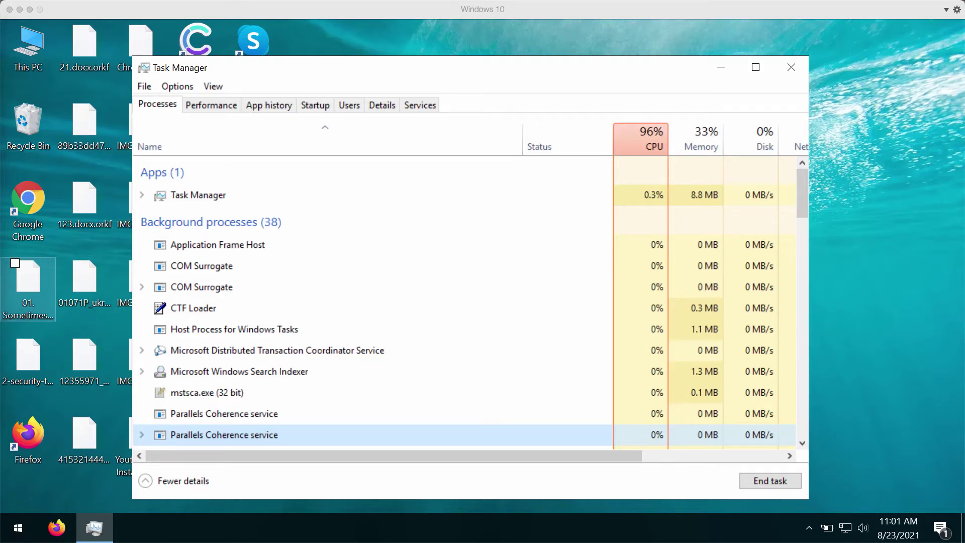
Bring Task Manager forward and select the mstsca.exe (32 bit) background process.
click(472, 74)
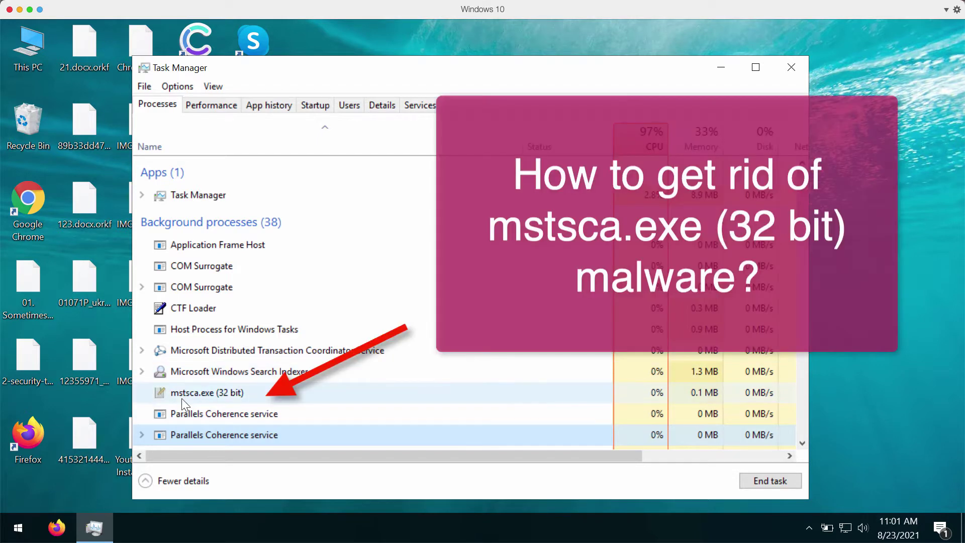
click(182, 398)
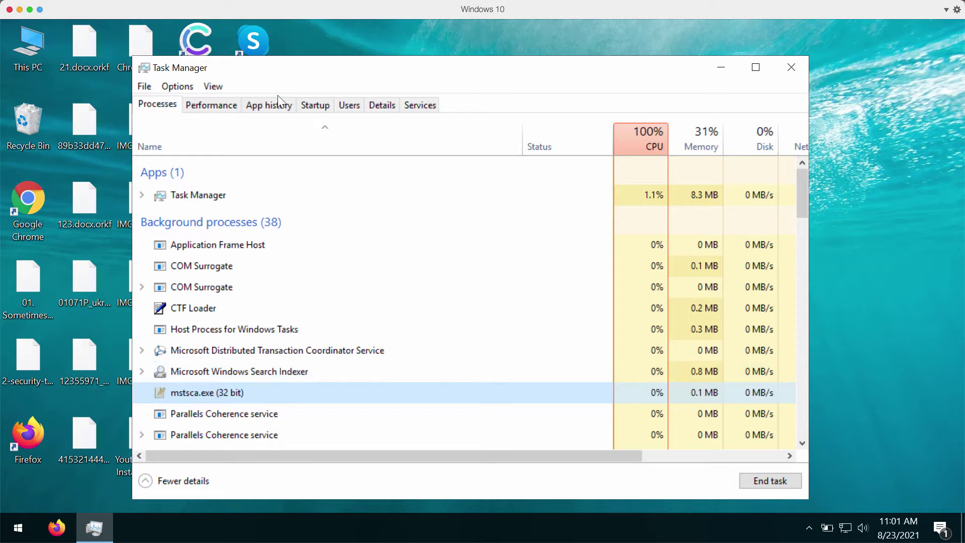
Move the Task Manager window rightward, keeping mstsca.exe (32 bit) in view.
scroll(293, 324, down, 2)
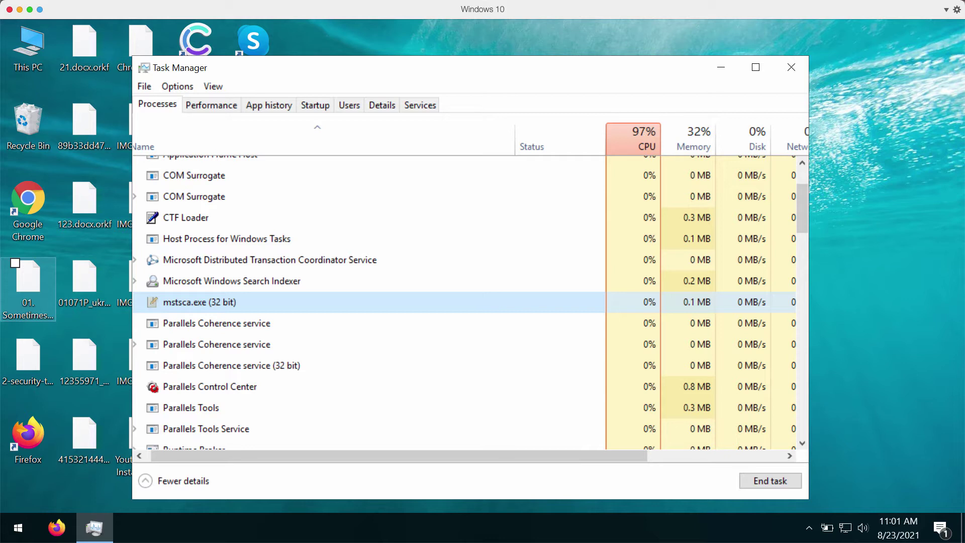
drag(458, 68, 560, 66)
click(141, 204)
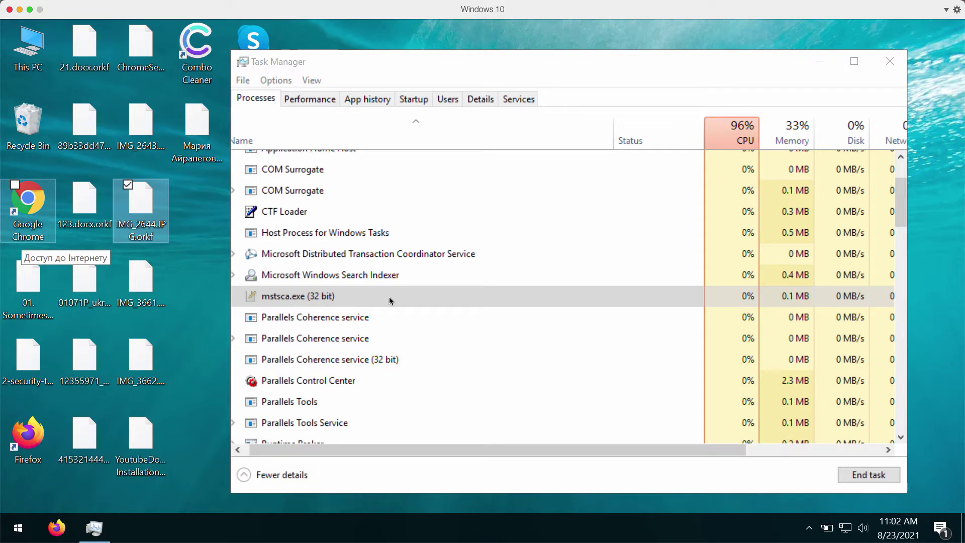
End the mstsca.exe (32 bit) task, then close Task Manager.
right_click(344, 297)
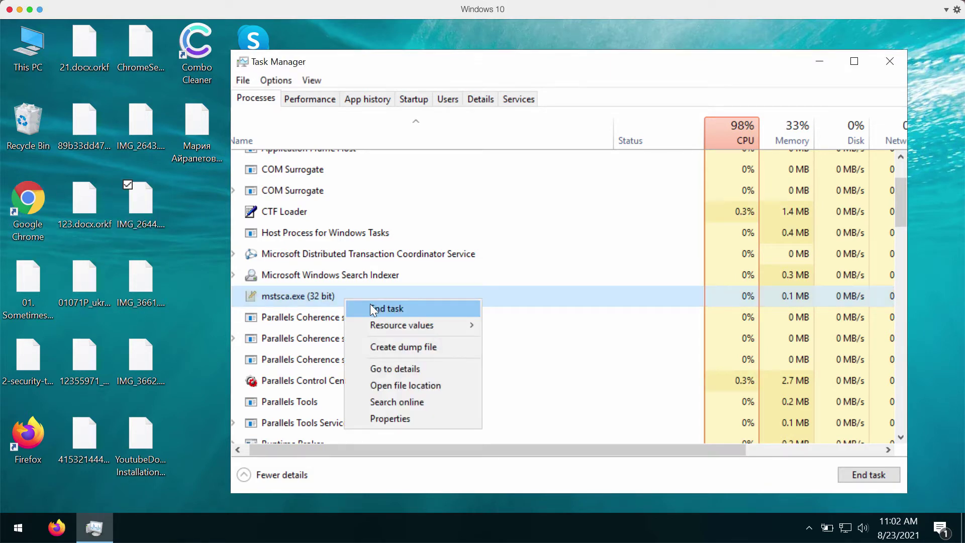
click(372, 307)
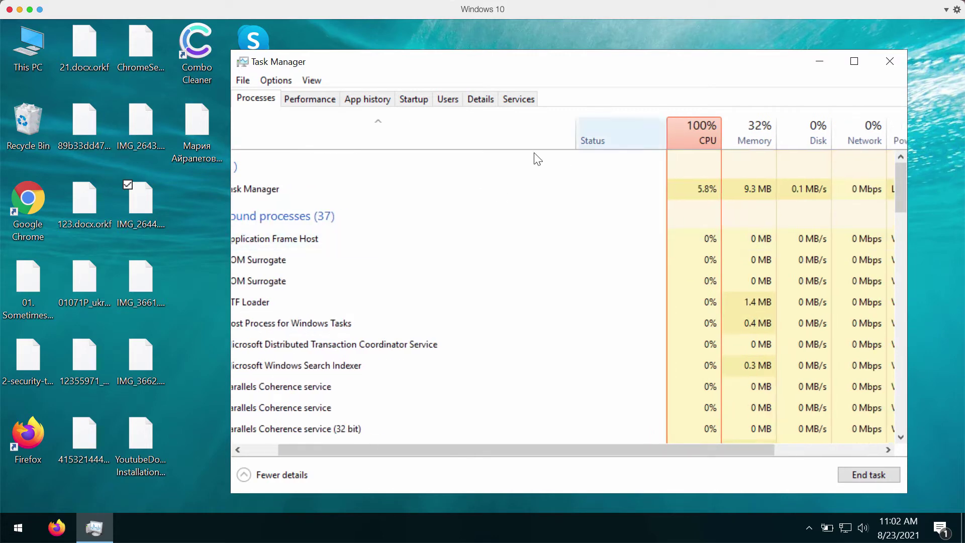
click(889, 62)
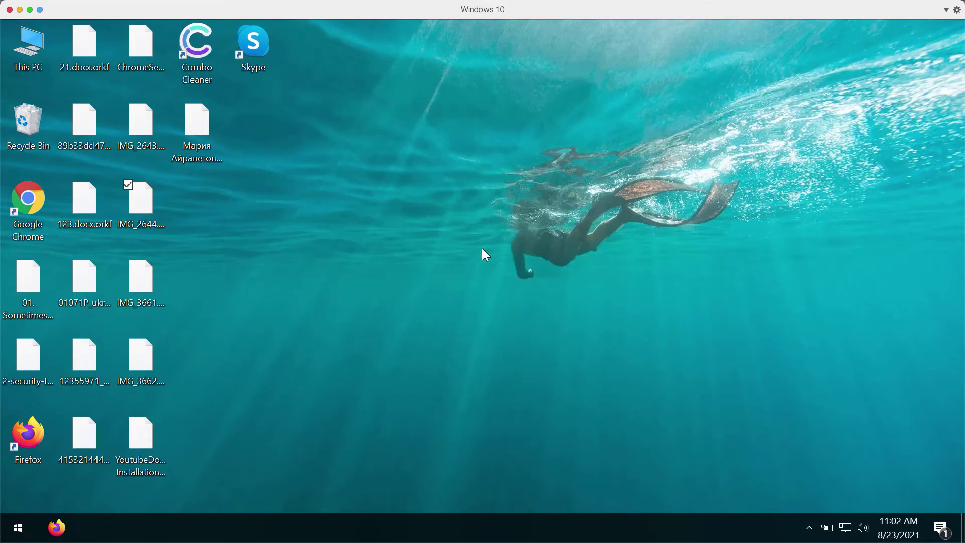
Launch Chrome and load the combocleaner.com website.
click(23, 204)
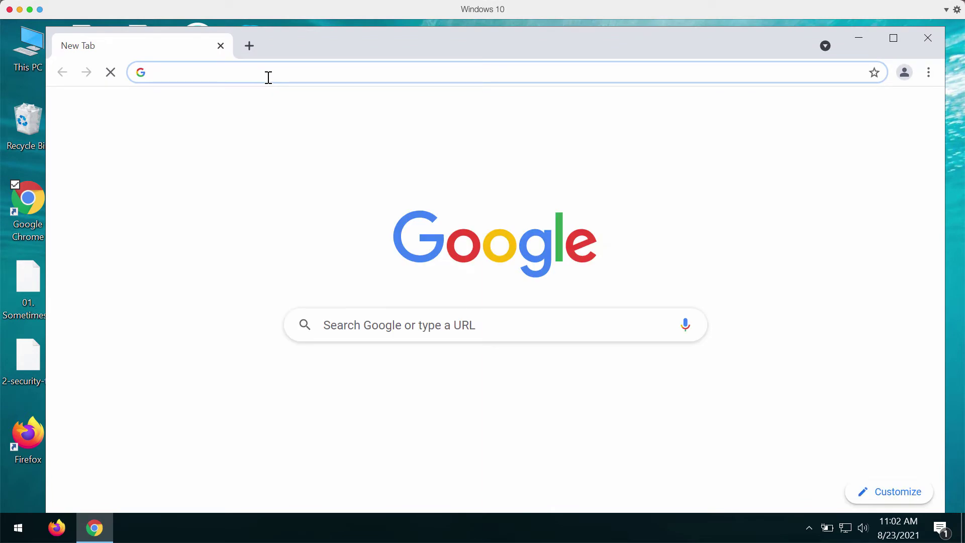
text(c)
key(Return)
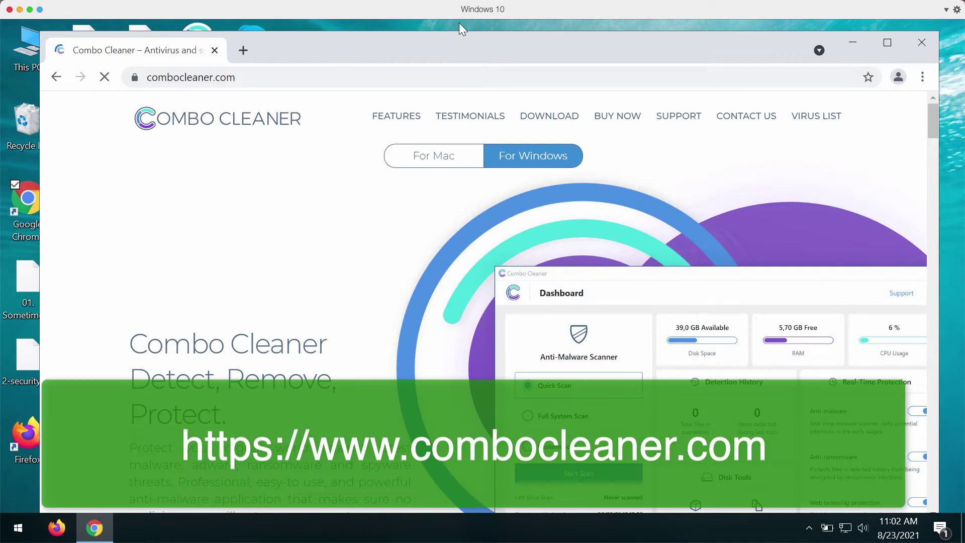
Close Chrome, start Combo Cleaner from its desktop shortcut, and nudge its window down.
click(914, 41)
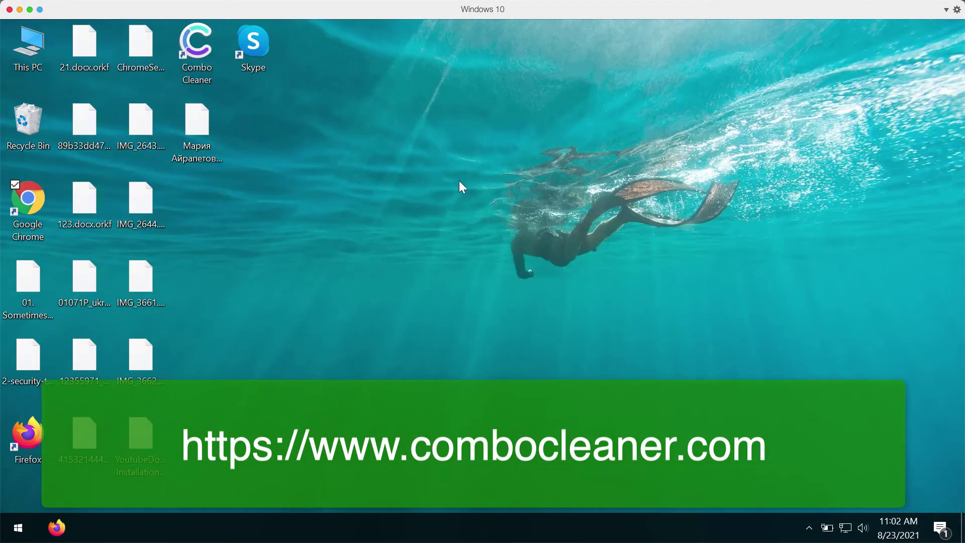
click(187, 56)
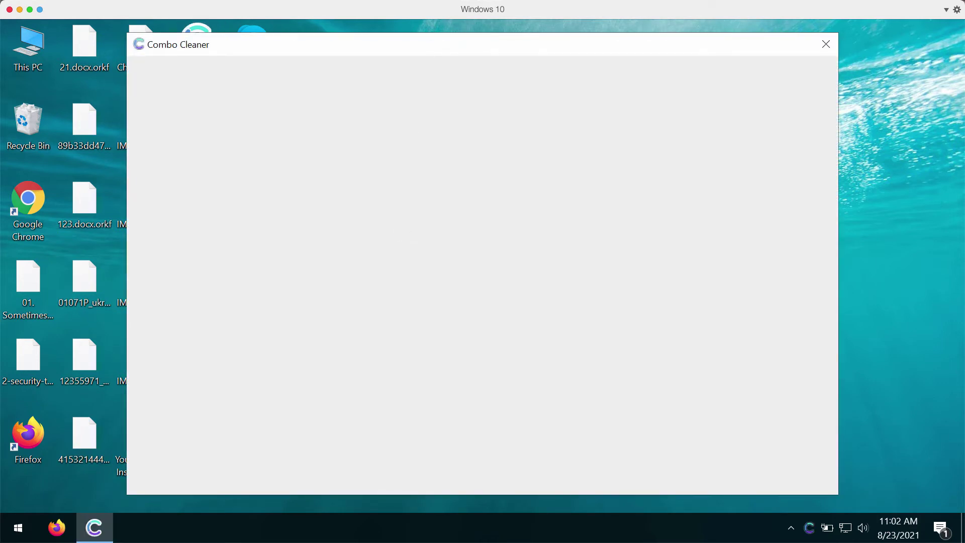
drag(419, 47, 420, 52)
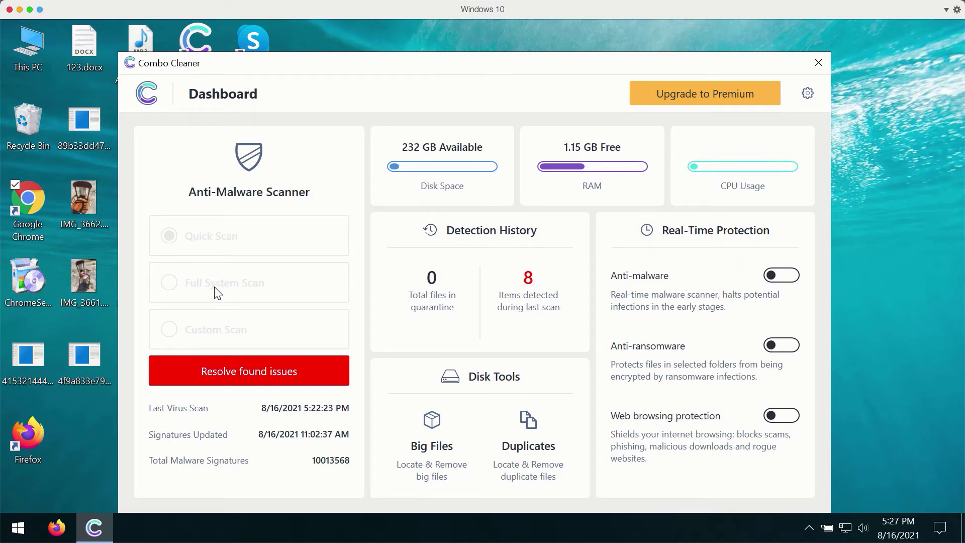
Show the Anti-Malware Scanner results listing all 8 detected threats, ticked for removal.
click(225, 365)
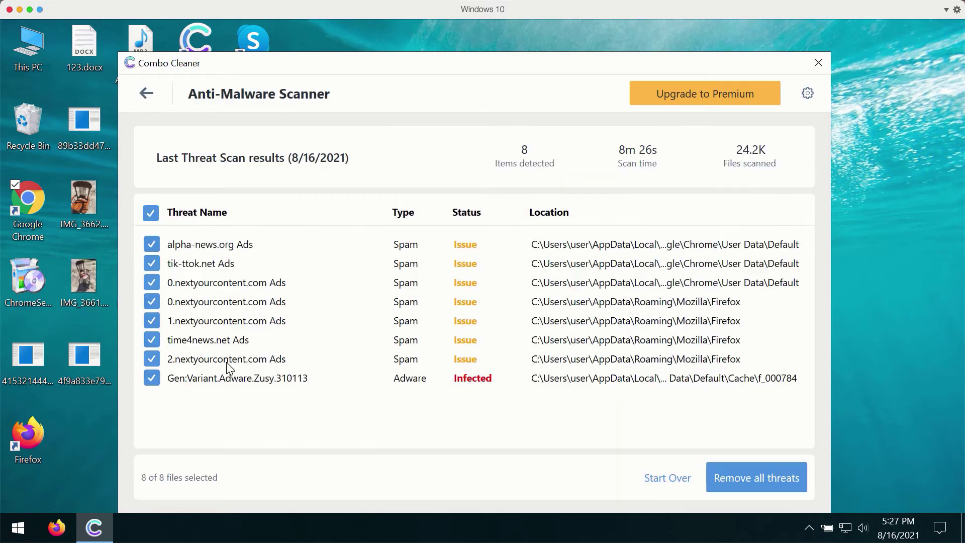
click(159, 95)
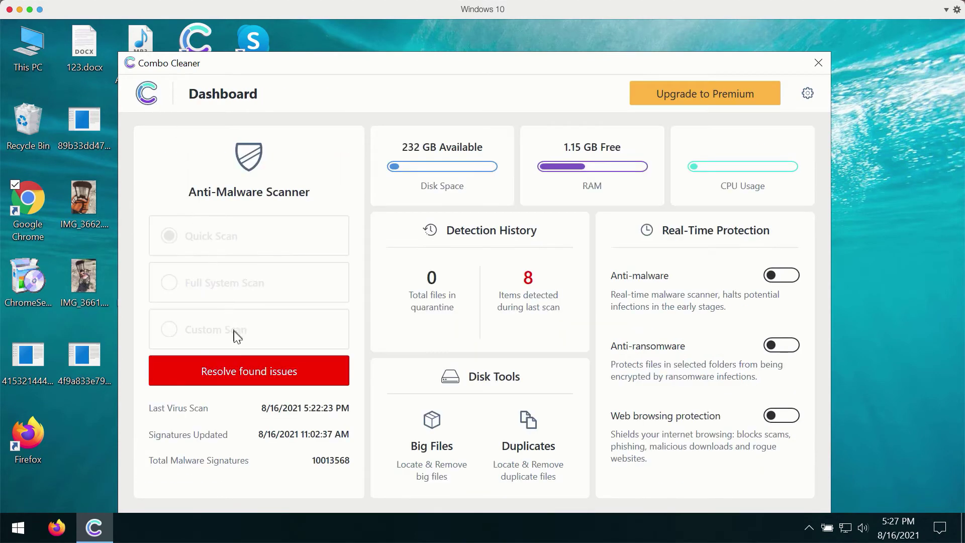
click(230, 367)
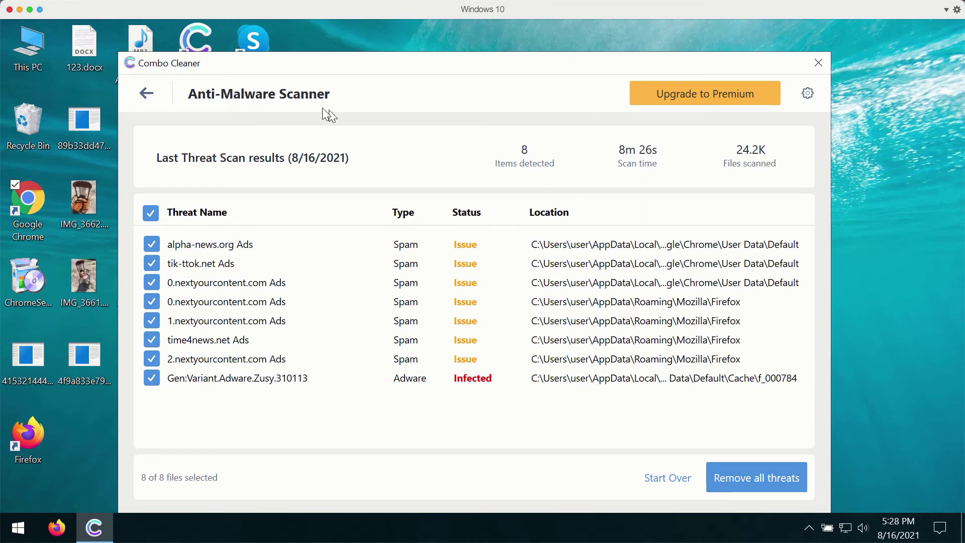
Go back from the scanner results to the Combo Cleaner Dashboard showing 8 detected items.
click(146, 94)
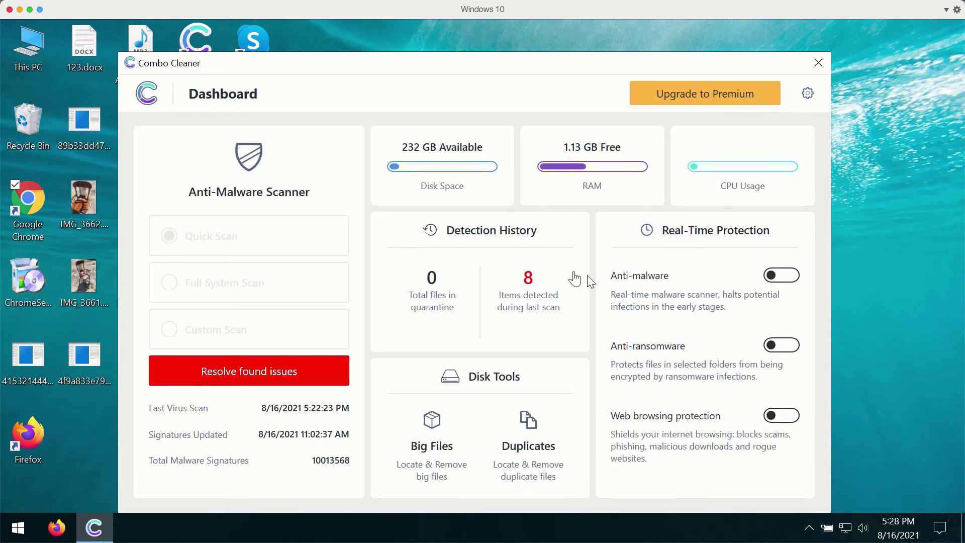